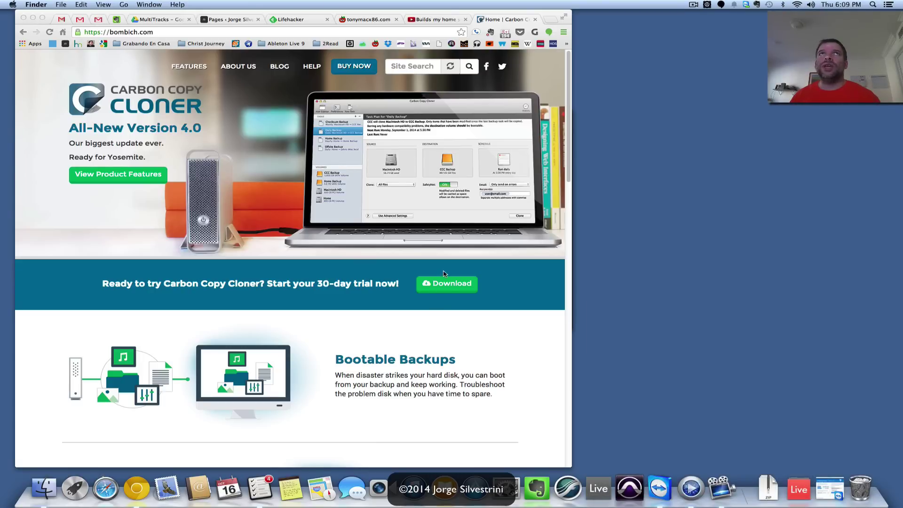
# Step: Download ccc-4.0.2.3508.zip and move Carbon Copy Cloner into Applications, replacing the older copy
pyautogui.click(442, 285)
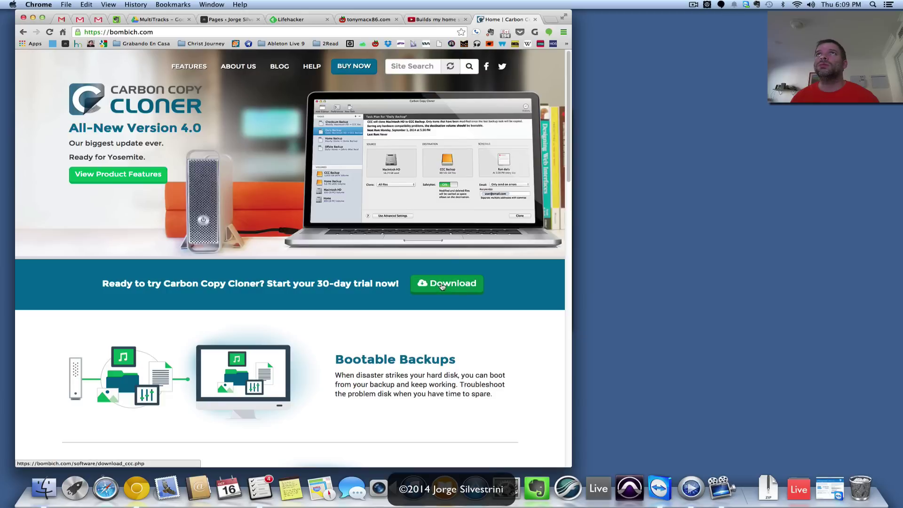
pyautogui.click(443, 285)
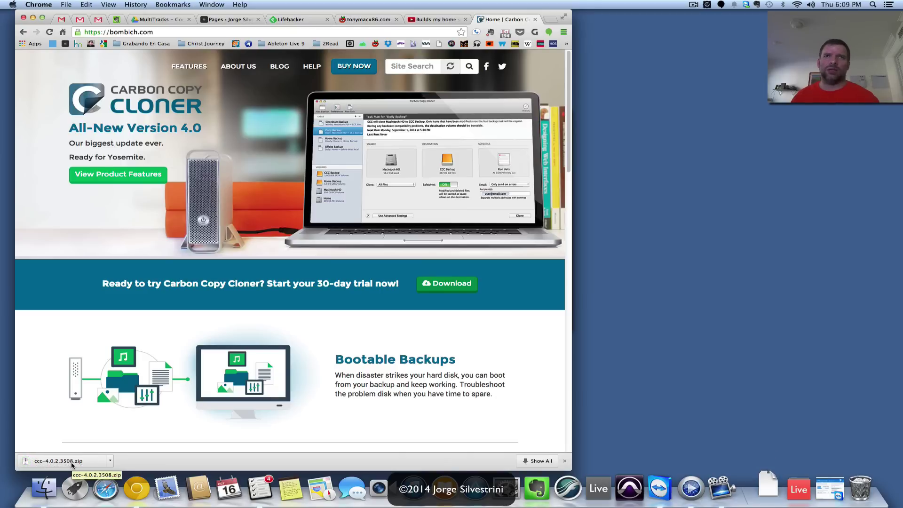
pyautogui.click(72, 465)
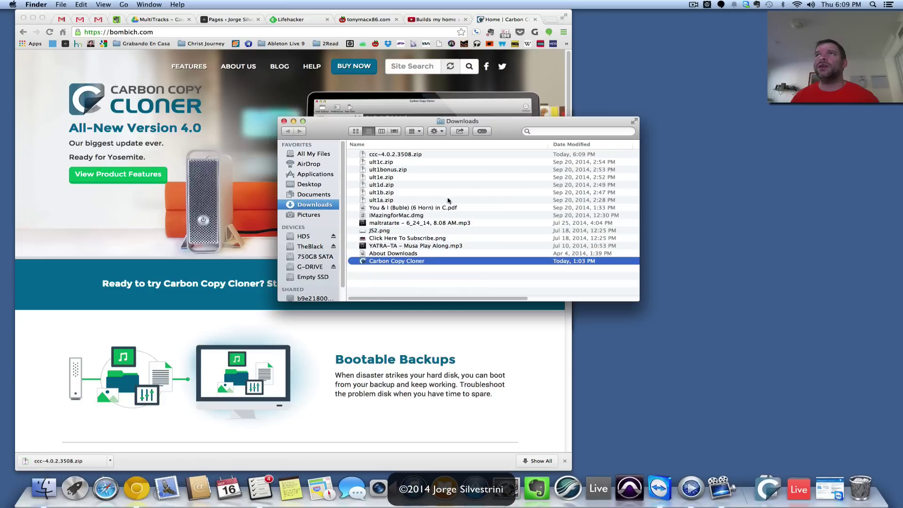
pyautogui.moveTo(381, 264); pyautogui.dragTo(302, 177)
pyautogui.click(622, 150)
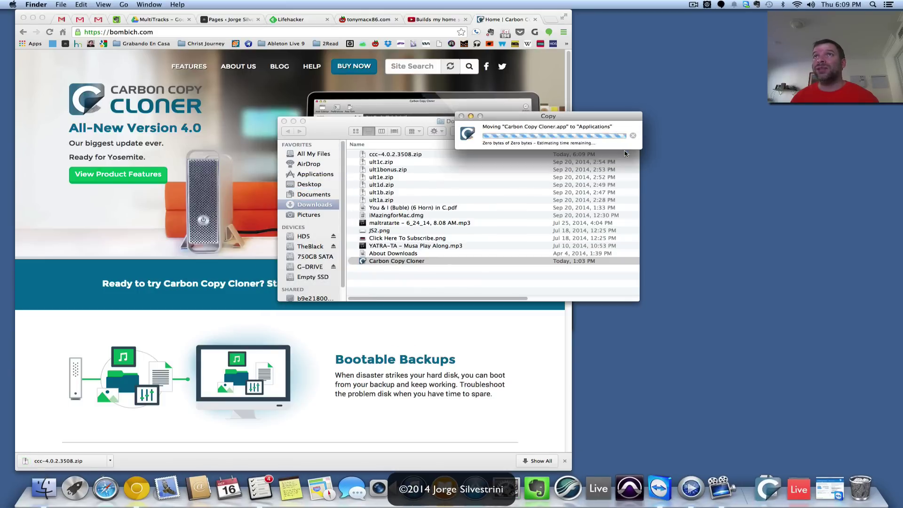
pyautogui.click(284, 121)
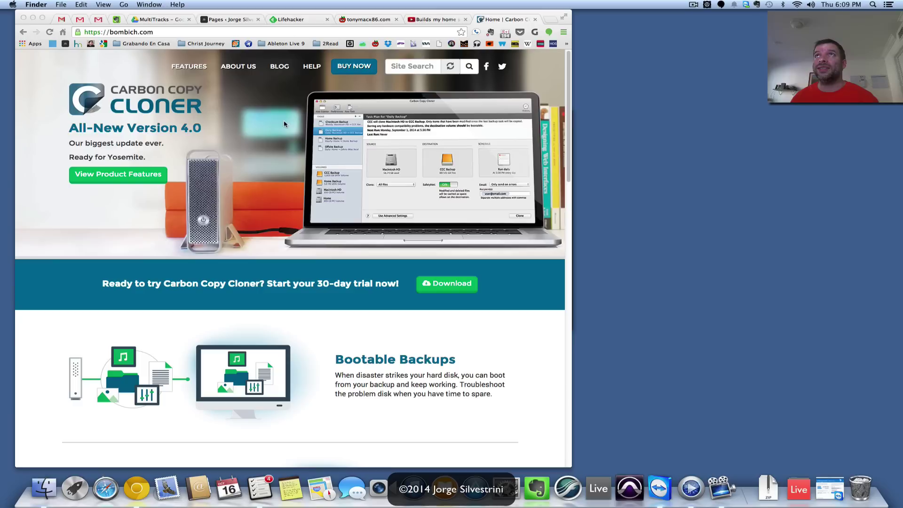
pyautogui.click(873, 4)
pyautogui.write('screen')
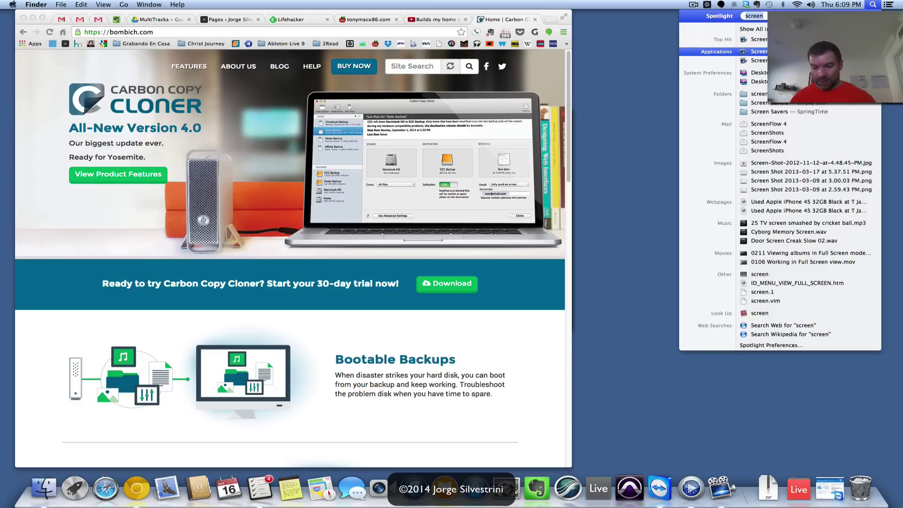
pyautogui.press('BackSpace')
pyautogui.press('BackSpace')
pyautogui.press('BackSpace')
pyautogui.press('BackSpace')
pyautogui.press('BackSpace')
pyautogui.press('BackSpace')
pyautogui.write('ccc')
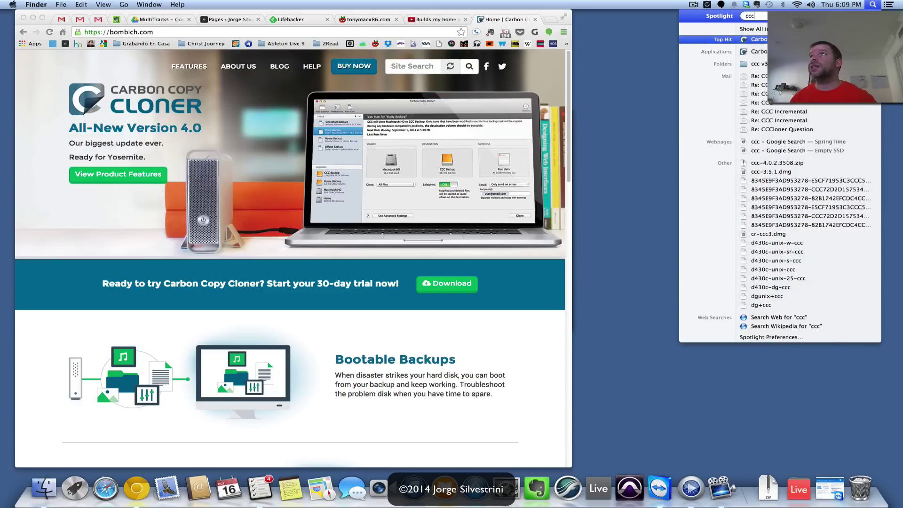
pyautogui.press('Return')
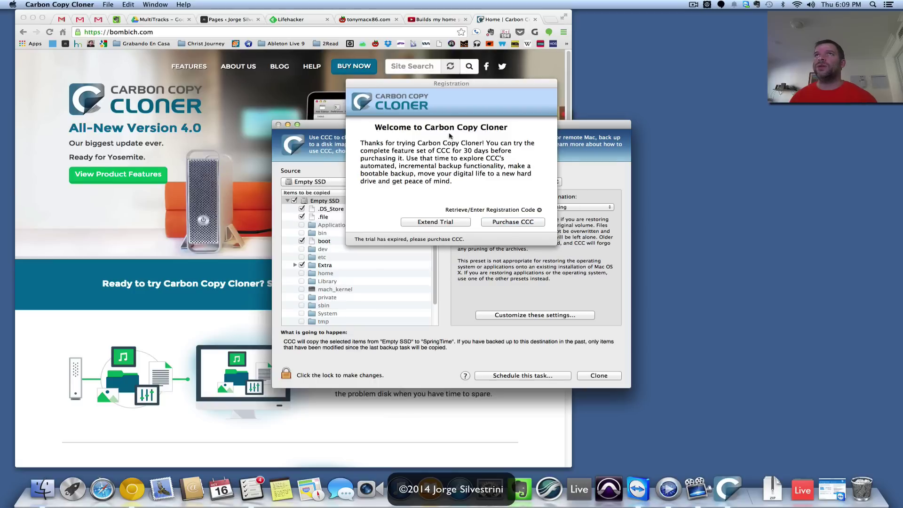
pyautogui.click(434, 223)
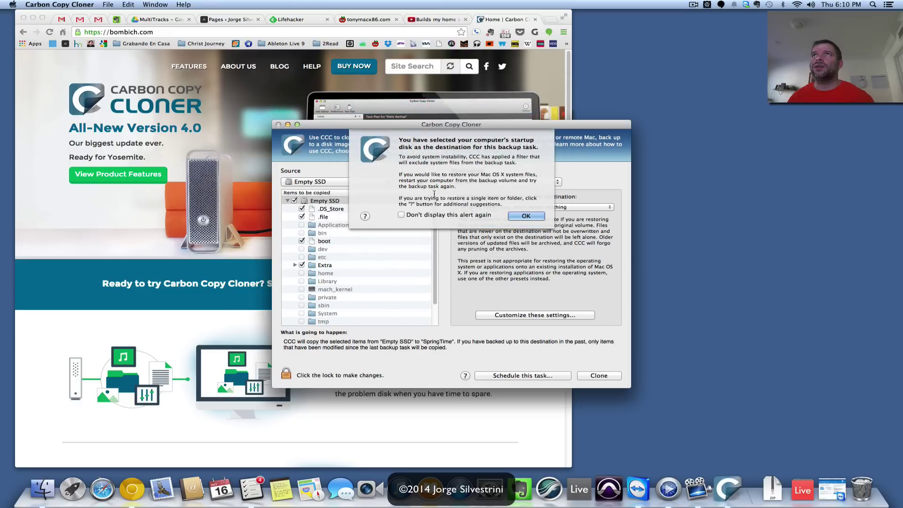
pyautogui.click(520, 216)
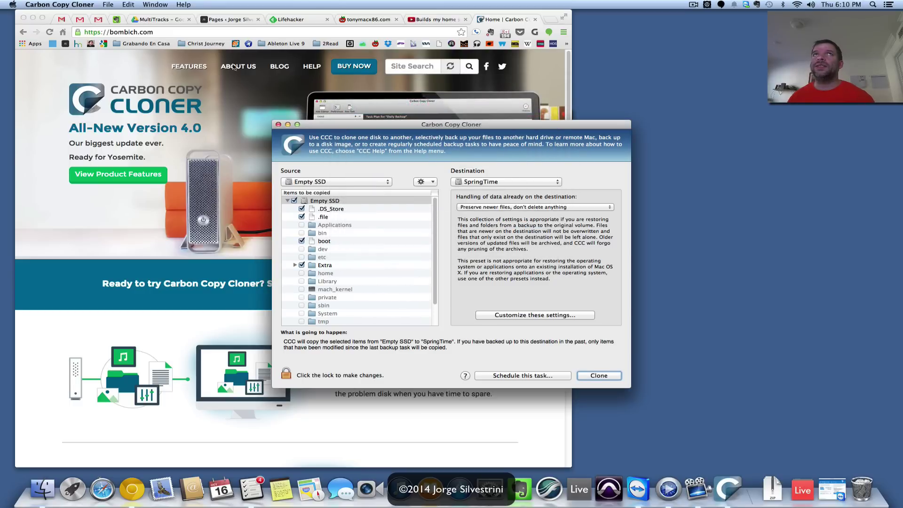
pyautogui.click(66, 5)
pyautogui.click(64, 16)
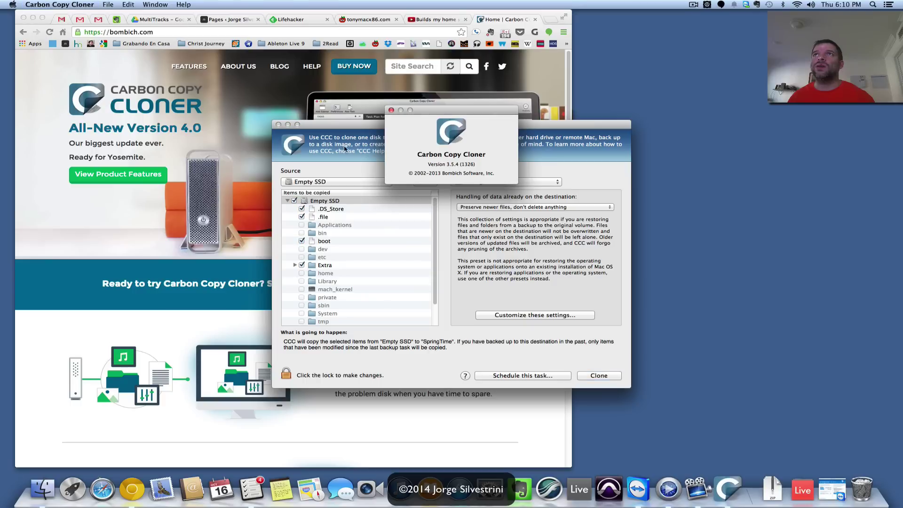
pyautogui.click(391, 110)
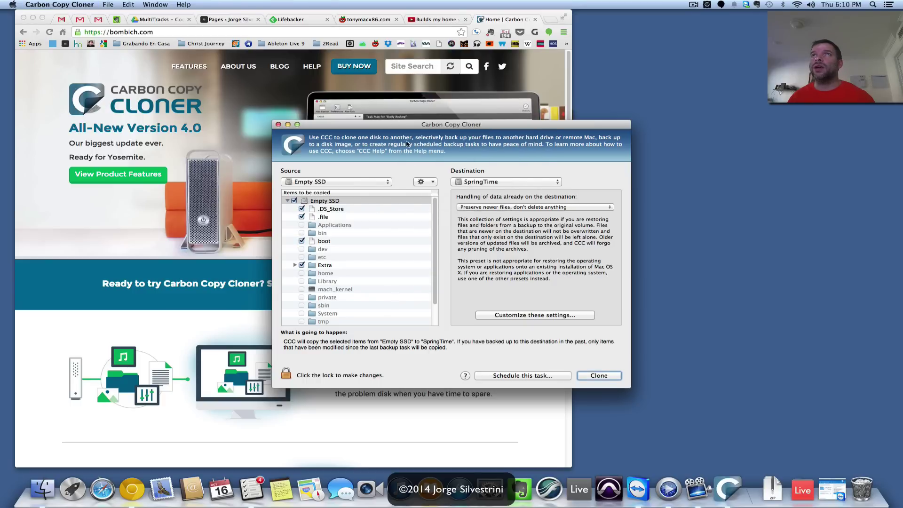
pyautogui.press('super+q')
pyautogui.press('super+space')
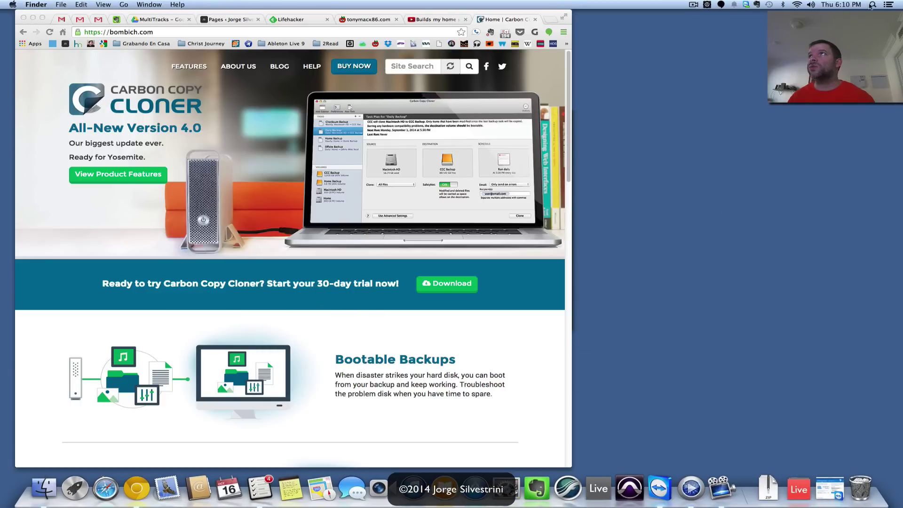
pyautogui.write('ccc')
pyautogui.press('Down')
pyautogui.press('Up')
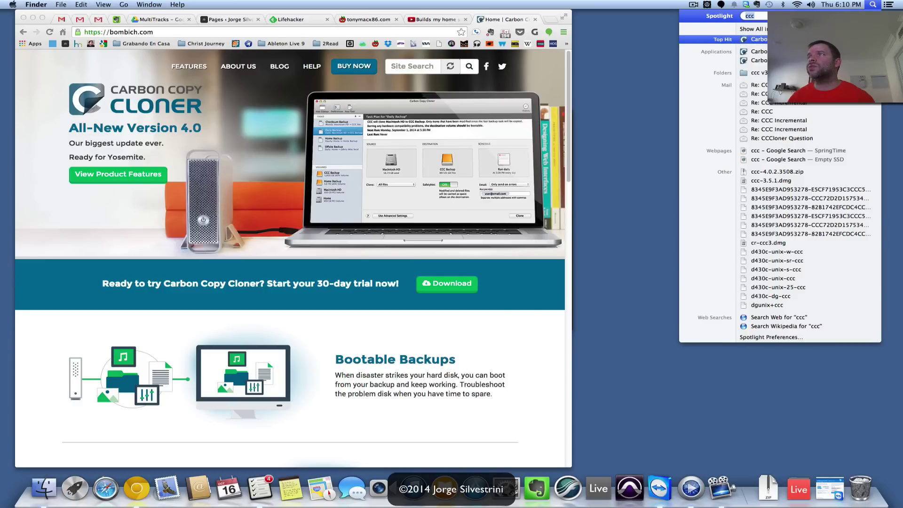
pyautogui.press('Escape')
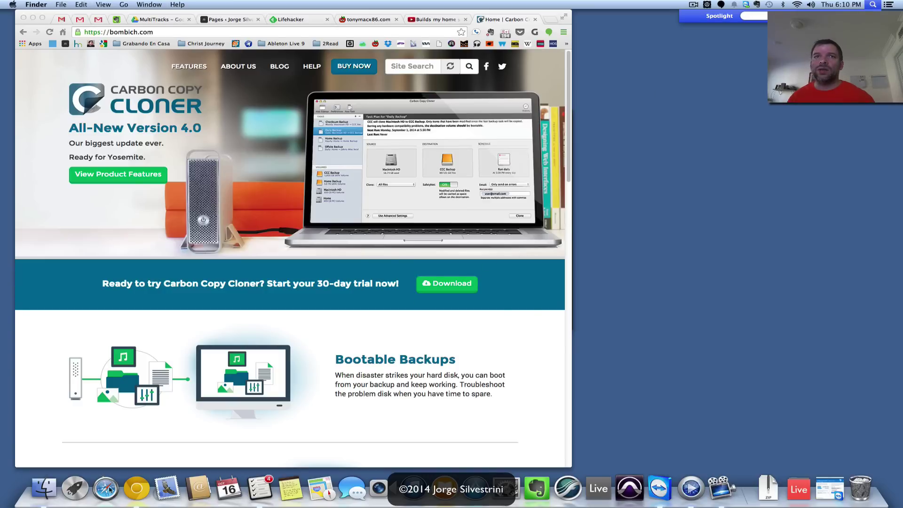
# Step: Launch Carbon Copy Cloner 4 from Launchpad, allow the downloaded app to open, and start the trial
pyautogui.click(79, 489)
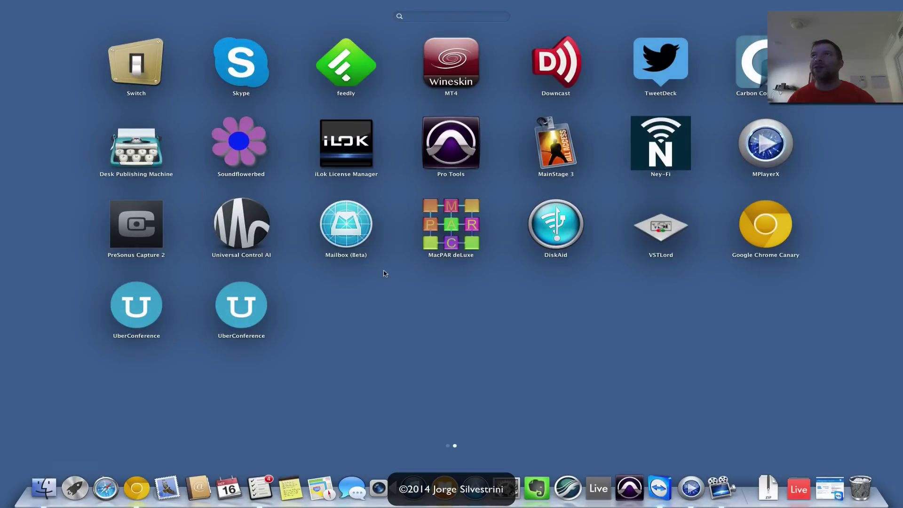
pyautogui.click(750, 69)
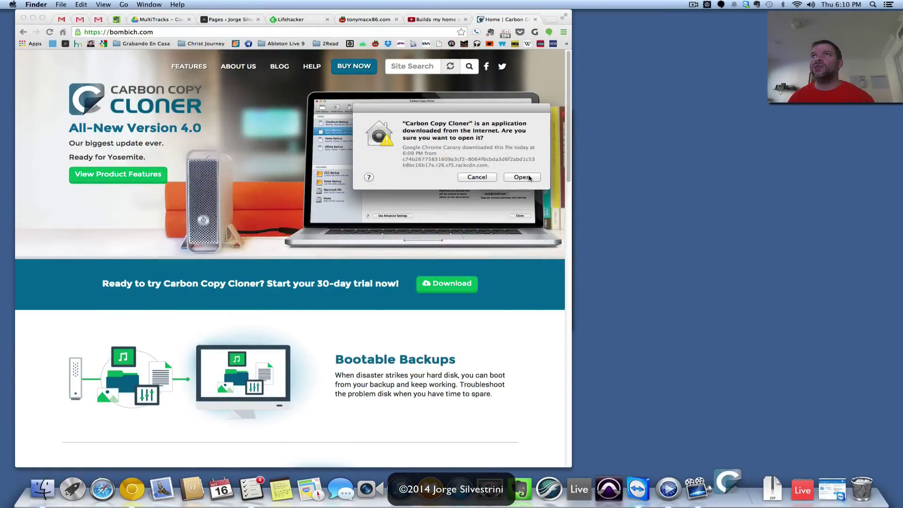
pyautogui.click(522, 177)
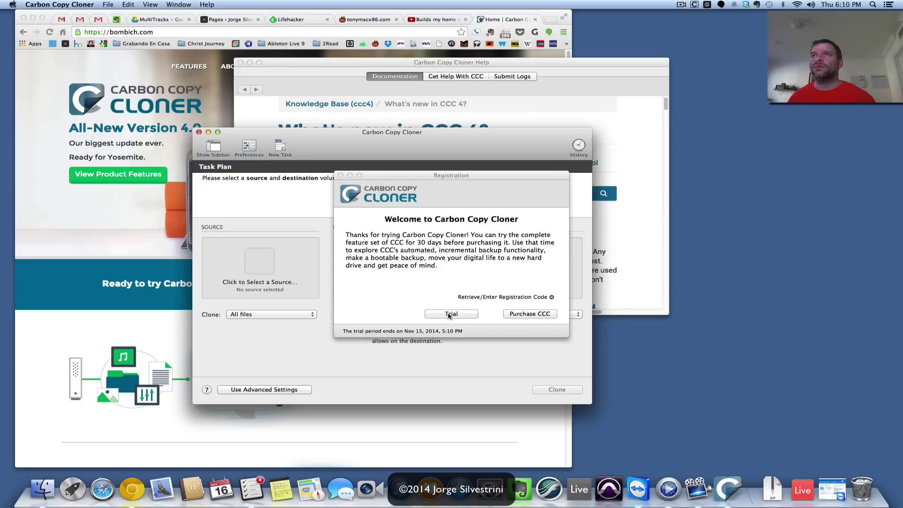
pyautogui.click(448, 314)
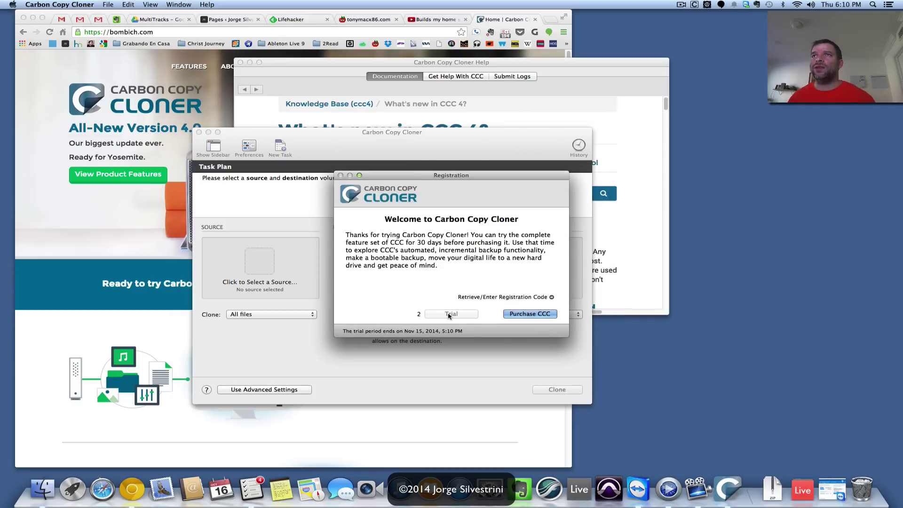
pyautogui.click(448, 314)
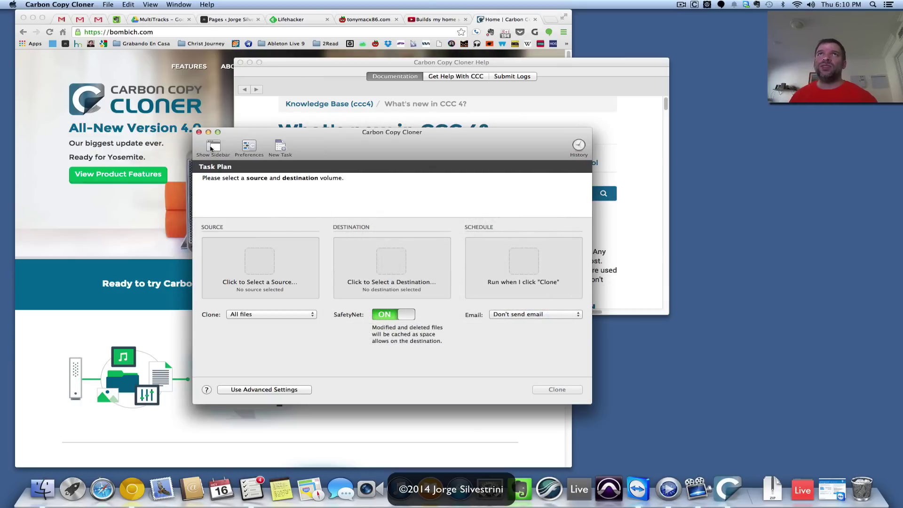
# Step: Look through the Software Update, Email Settings, Notifications and Advanced preferences, then close Preferences
pyautogui.click(211, 148)
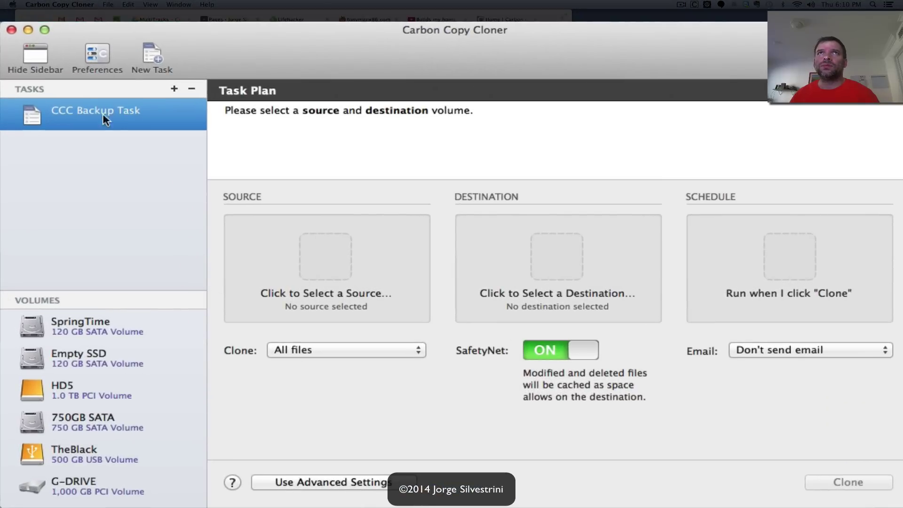
pyautogui.click(92, 56)
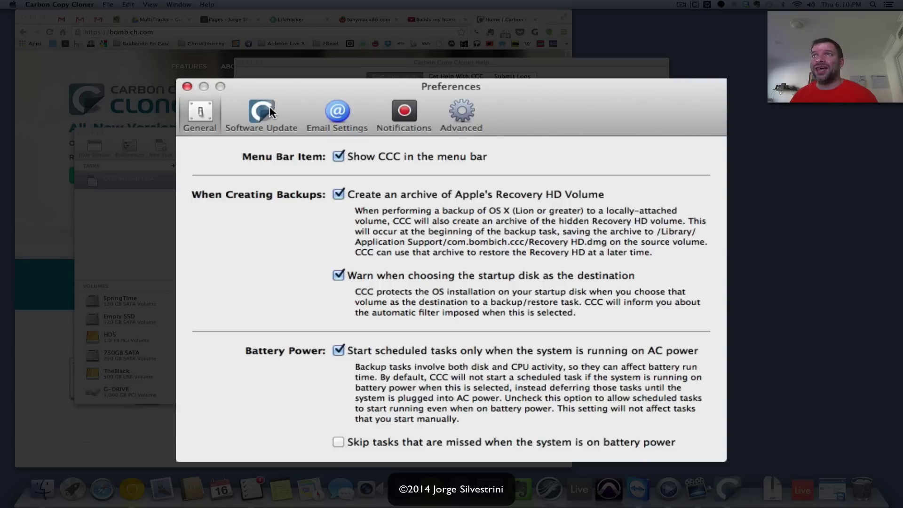
pyautogui.click(270, 111)
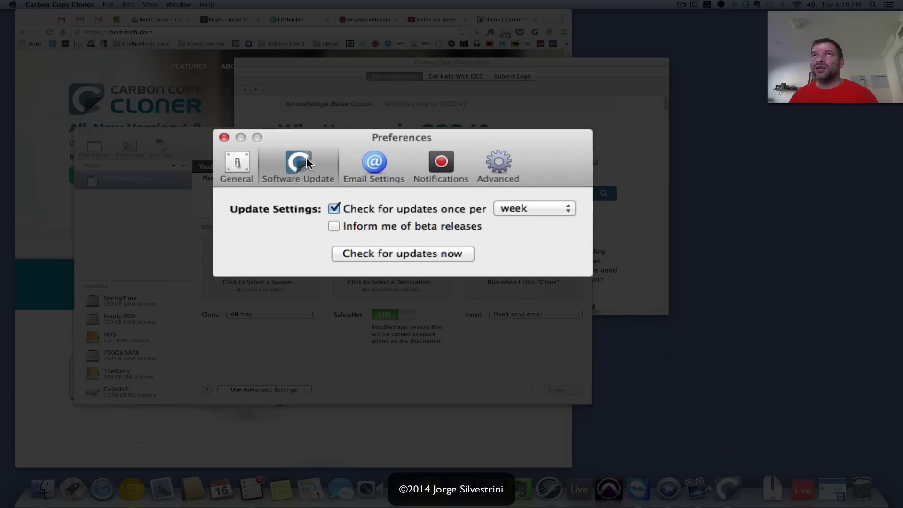
pyautogui.click(236, 161)
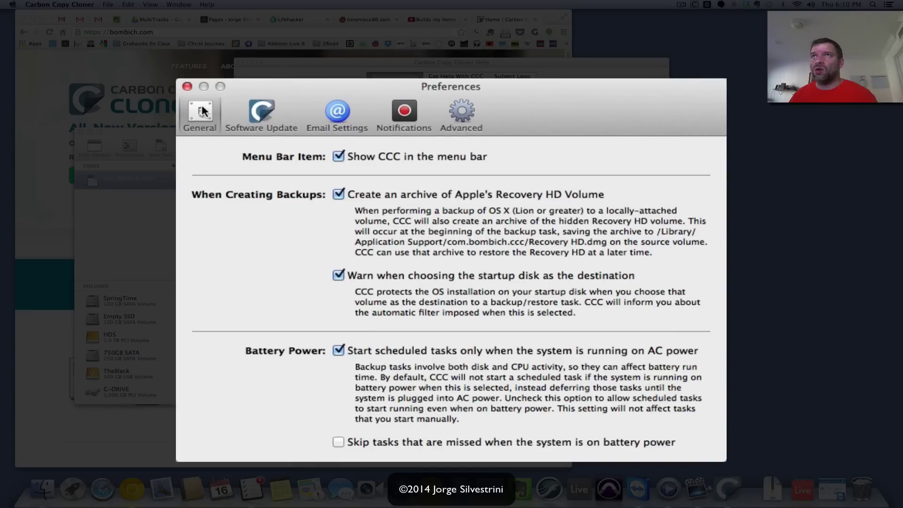
pyautogui.click(248, 112)
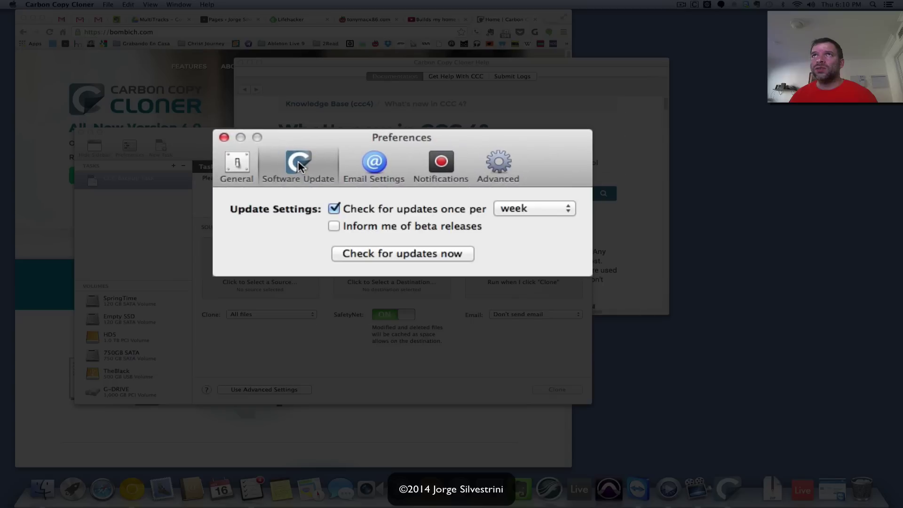
pyautogui.click(372, 166)
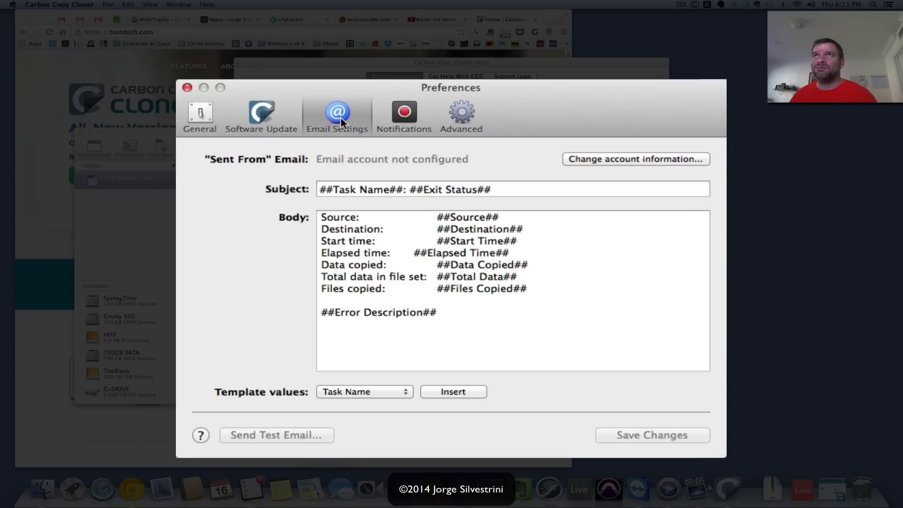
pyautogui.click(402, 128)
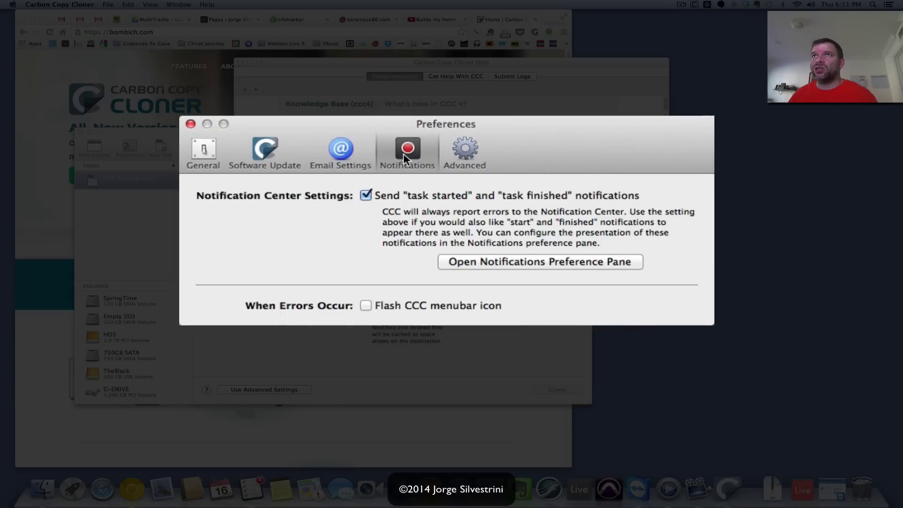
pyautogui.click(451, 161)
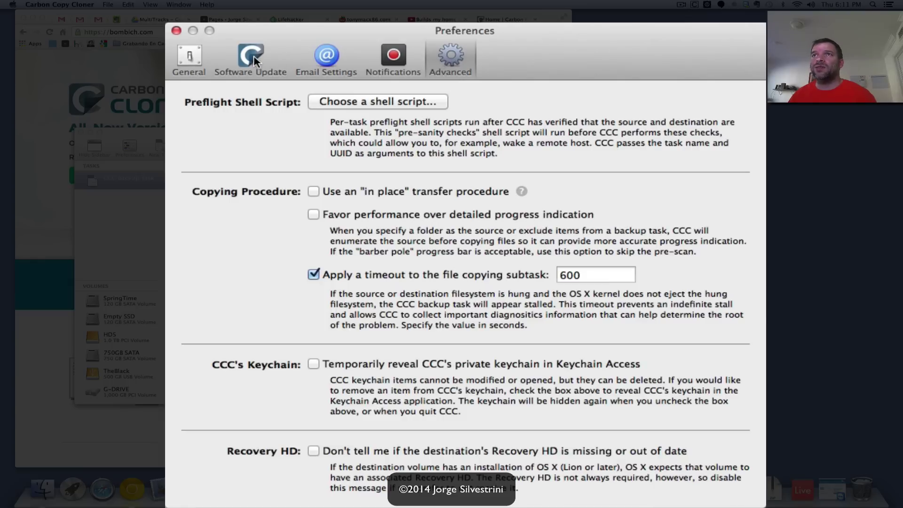
pyautogui.click(175, 31)
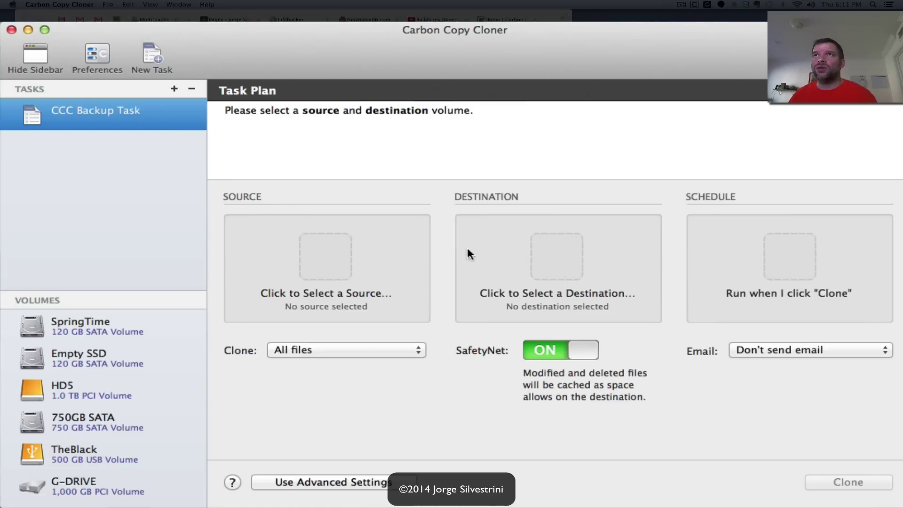
# Step: Choose SpringTime as the clone source, leaving the destination unchosen
pyautogui.click(328, 263)
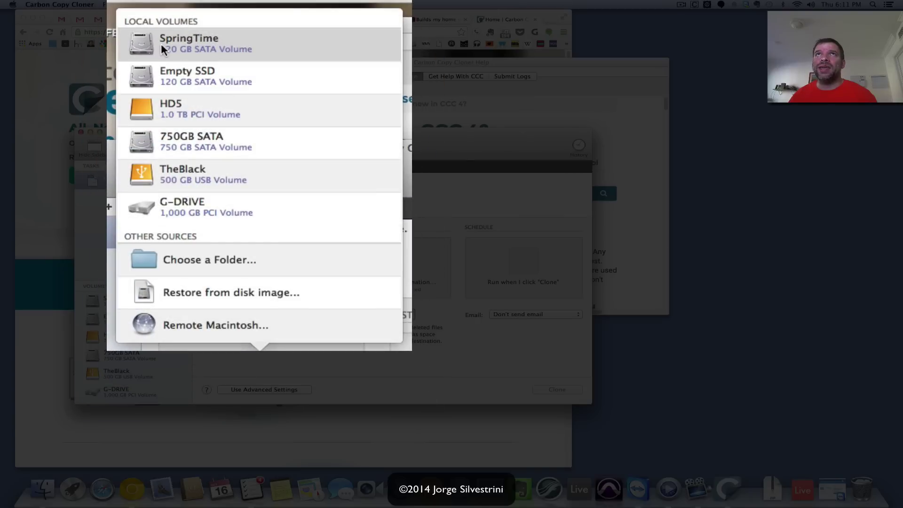
pyautogui.moveTo(178, 47)
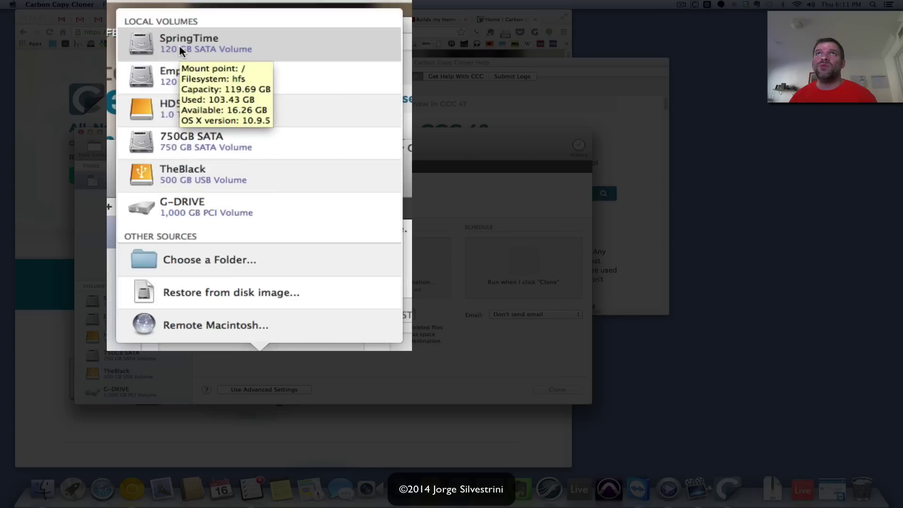
pyautogui.click(179, 45)
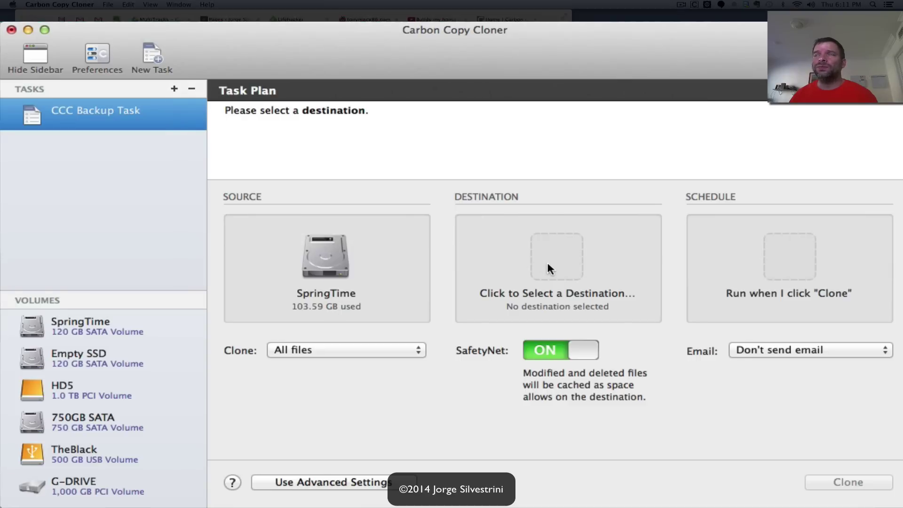
pyautogui.click(546, 261)
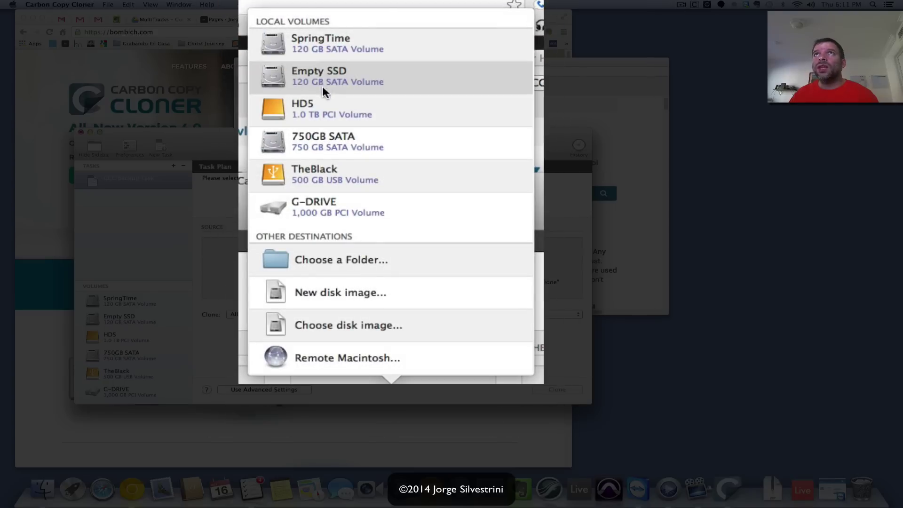
pyautogui.moveTo(308, 78)
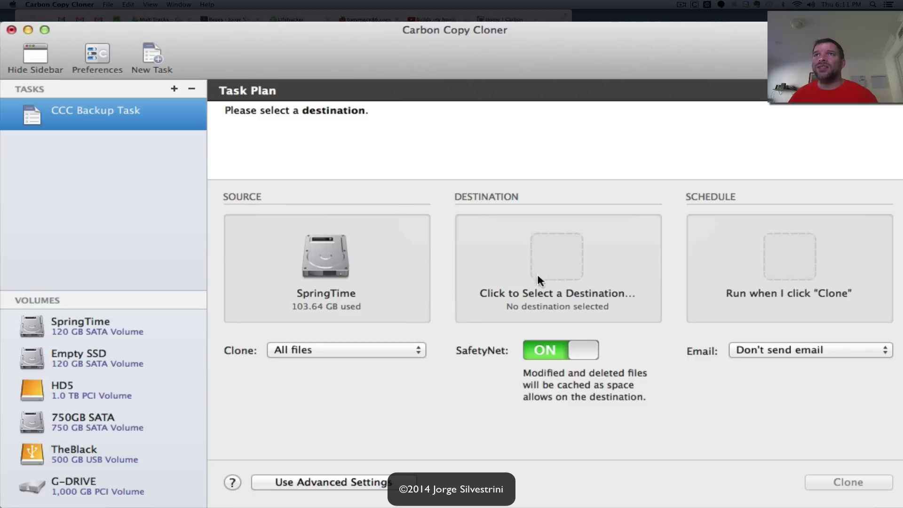
# Step: Launch Disk Utility by searching 'disk' in Spotlight
pyautogui.press('super+space')
pyautogui.write('disk')
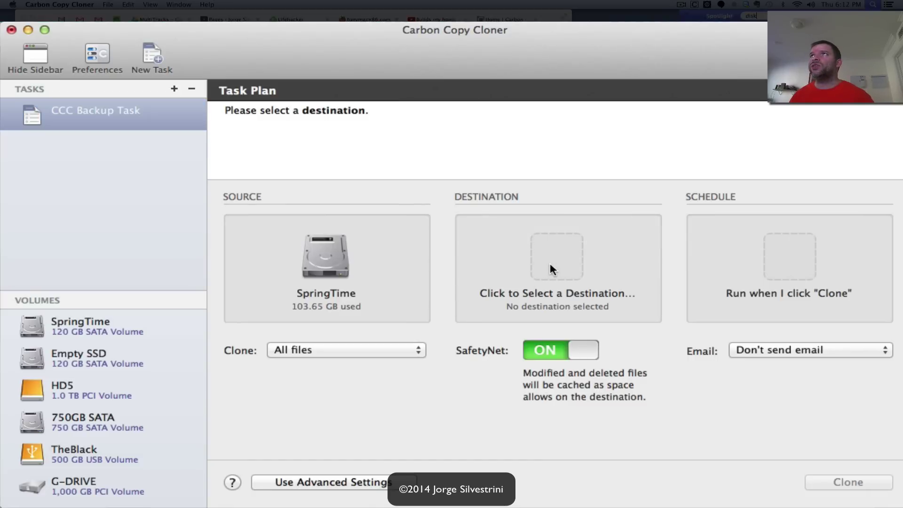
pyautogui.press('Return')
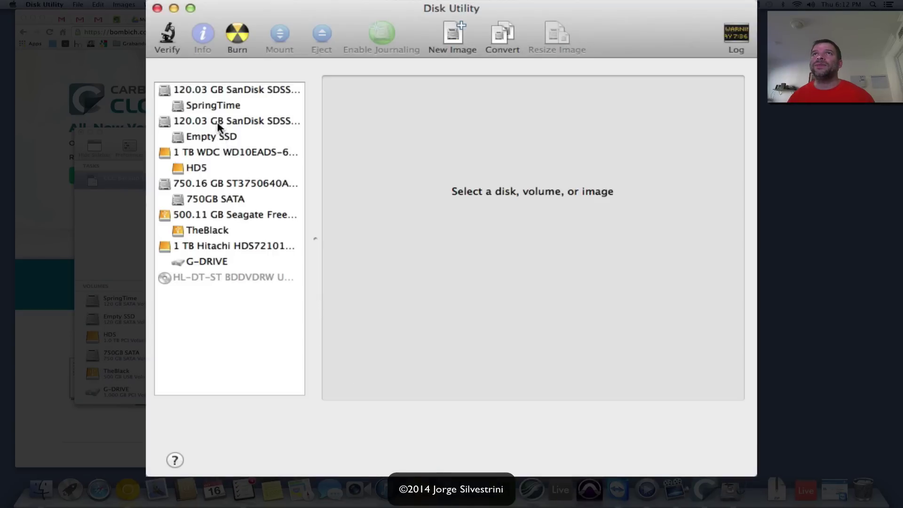
# Step: Select the second 120.03 GB SanDisk drive and lay it out as 1 partition named CCC SSD
pyautogui.click(213, 89)
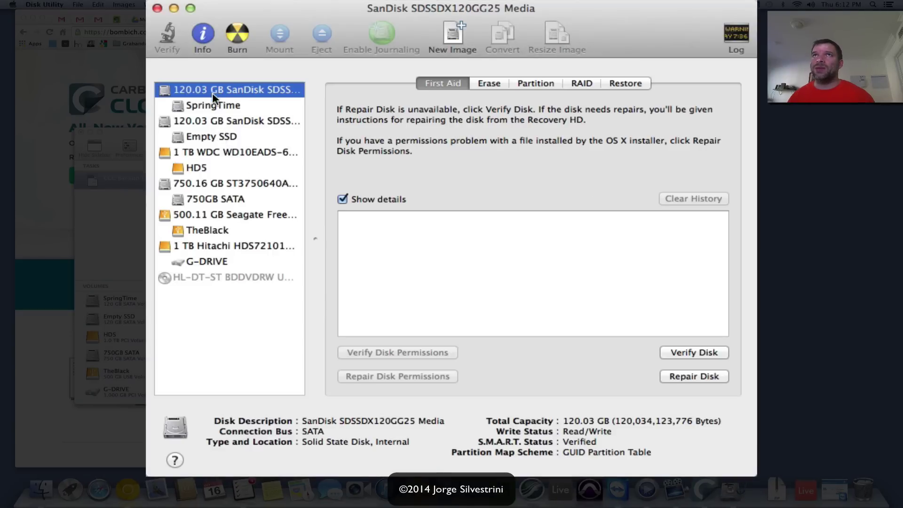
pyautogui.click(213, 121)
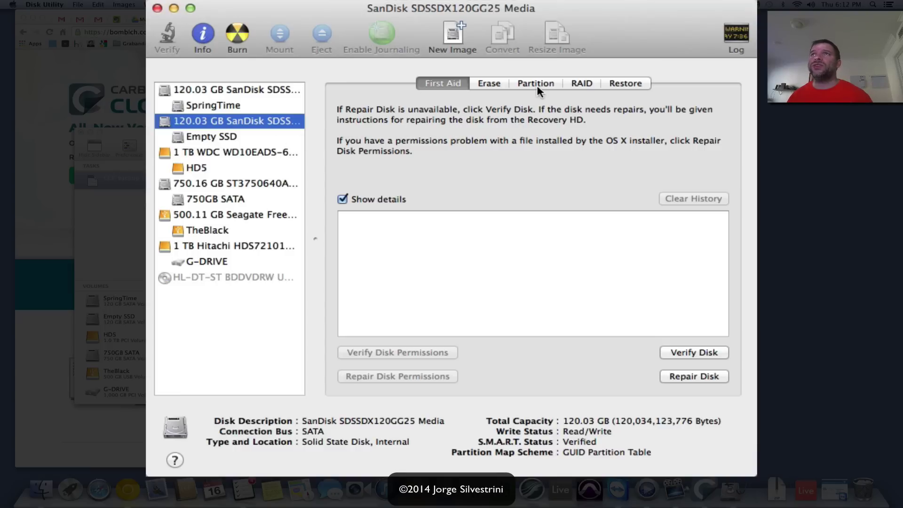
pyautogui.click(524, 82)
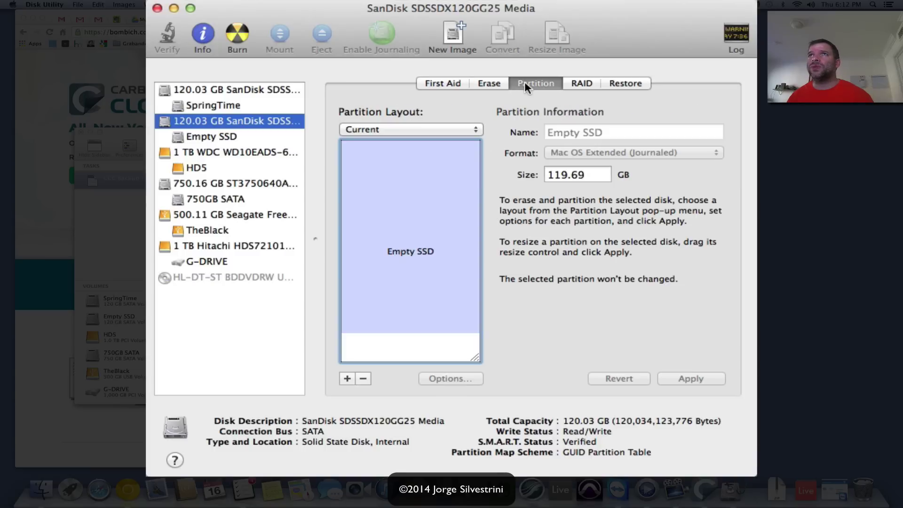
pyautogui.click(444, 128)
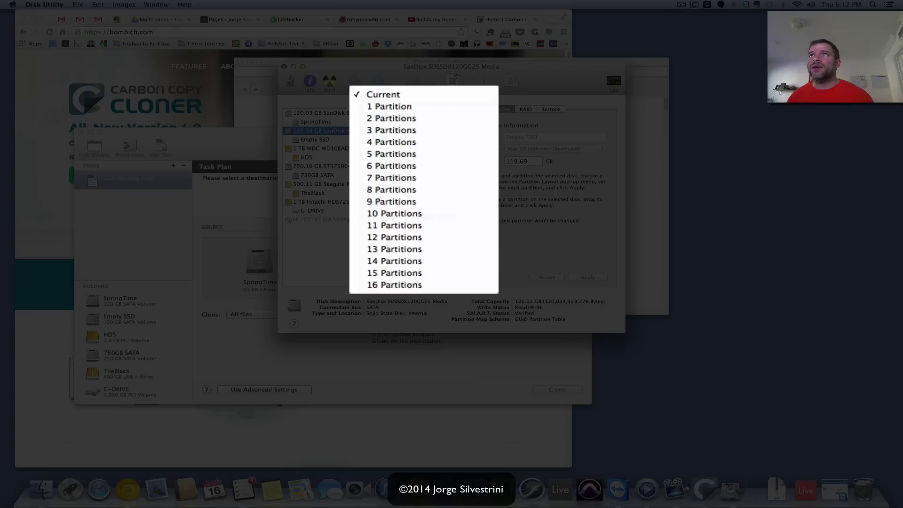
pyautogui.click(409, 106)
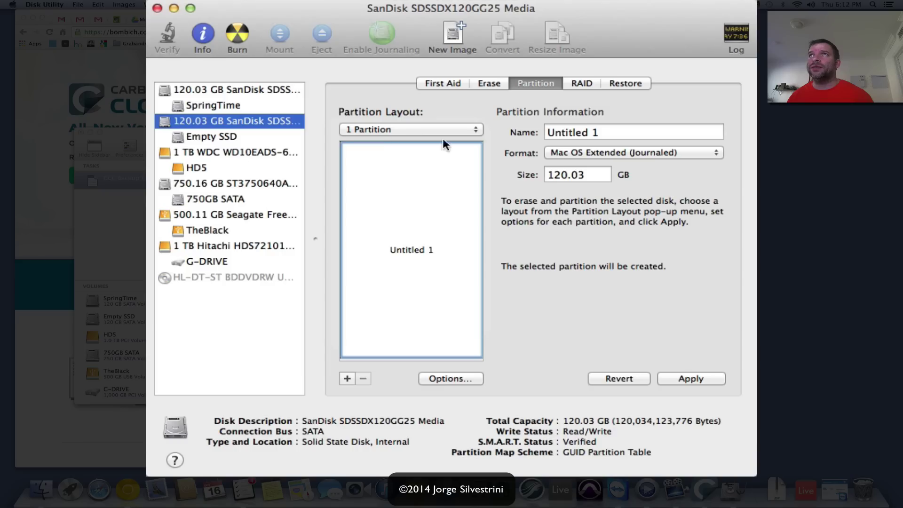
pyautogui.tripleClick(608, 133)
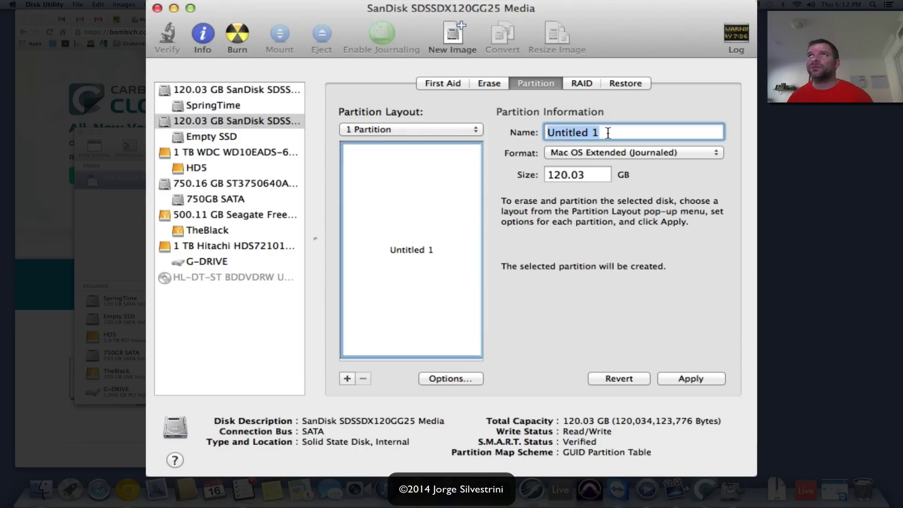
pyautogui.write('CCC')
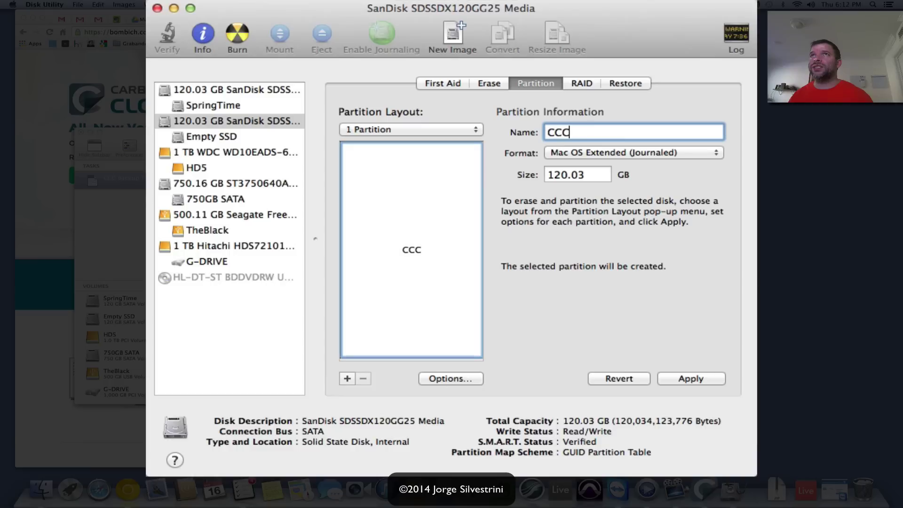
pyautogui.write(' SSD')
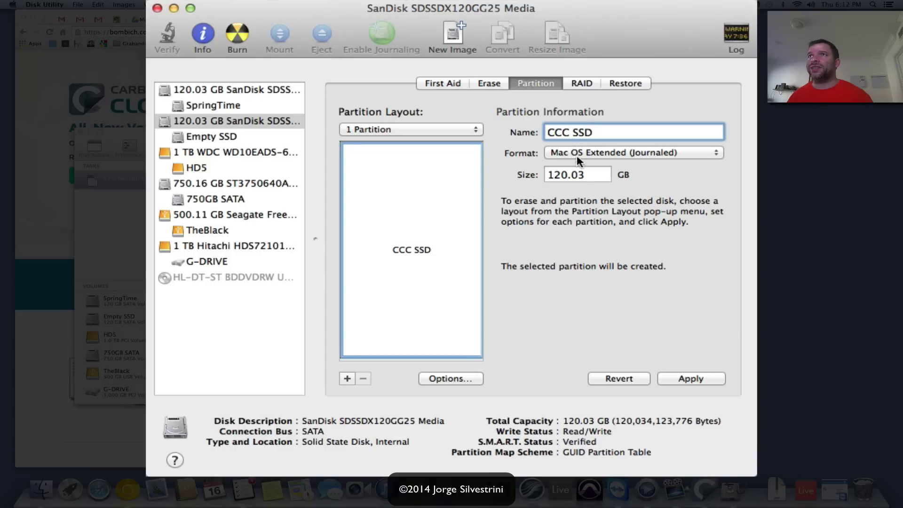
# Step: Confirm the GUID Partition Table scheme and apply the partitioning, erasing Empty SSD to create CCC SSD
pyautogui.click(452, 379)
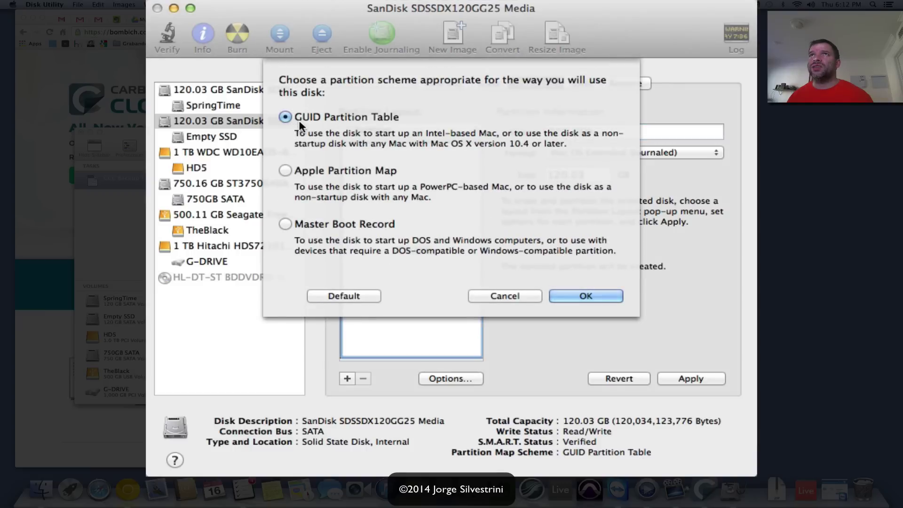
pyautogui.click(599, 296)
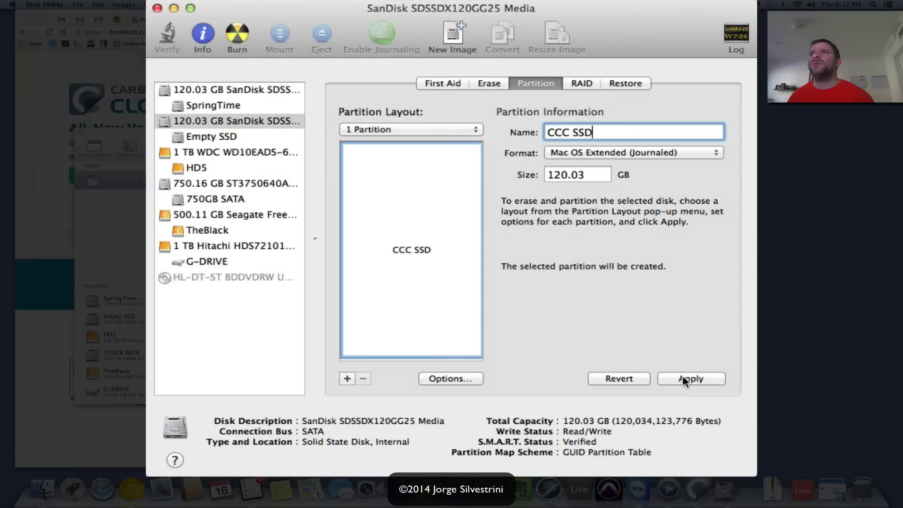
pyautogui.click(682, 376)
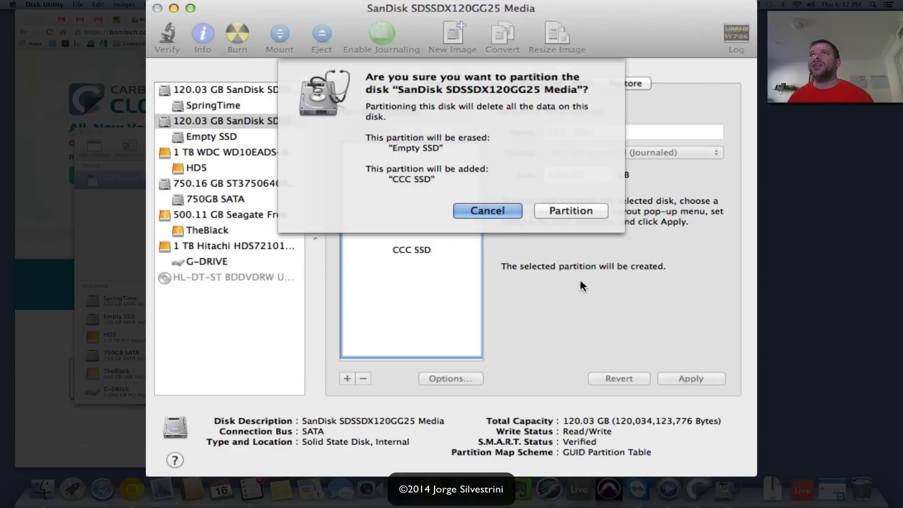
pyautogui.click(566, 211)
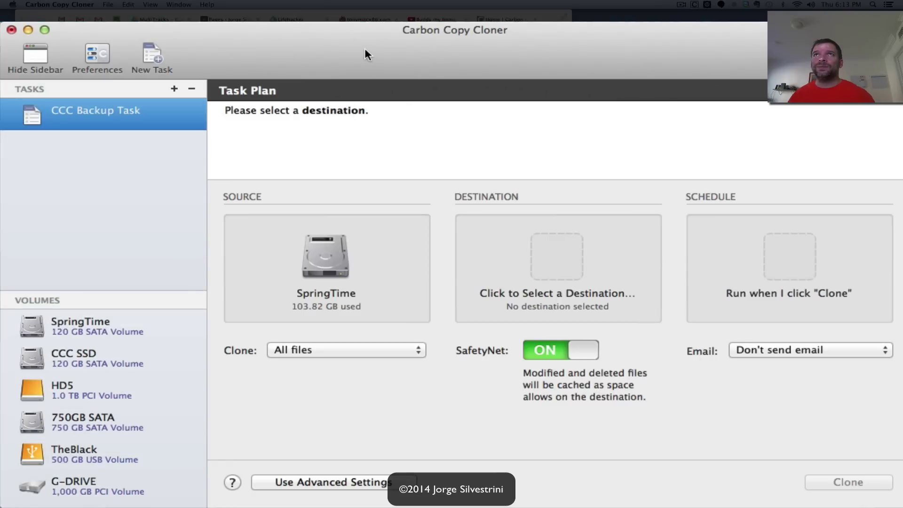
# Step: Choose CCC SSD from the Local Volumes list as the clone destination
pyautogui.moveTo(364, 48); pyautogui.dragTo(365, 47)
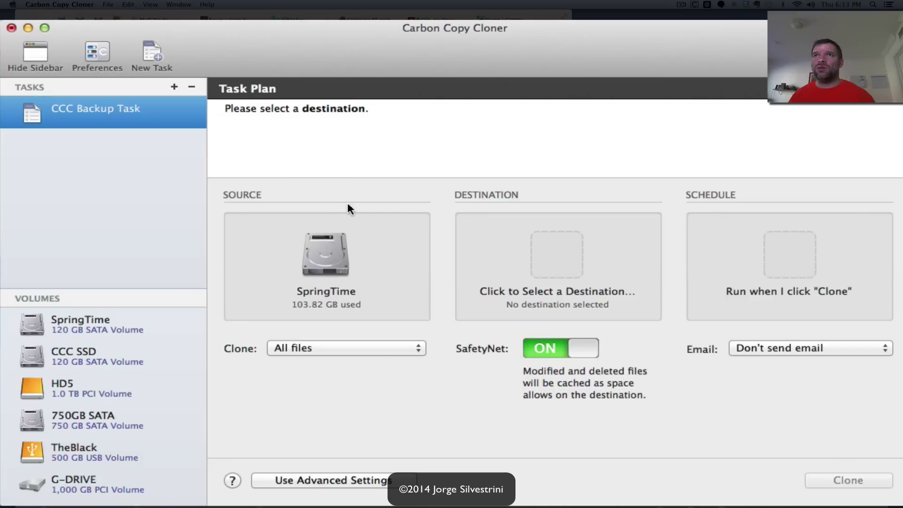
pyautogui.click(555, 256)
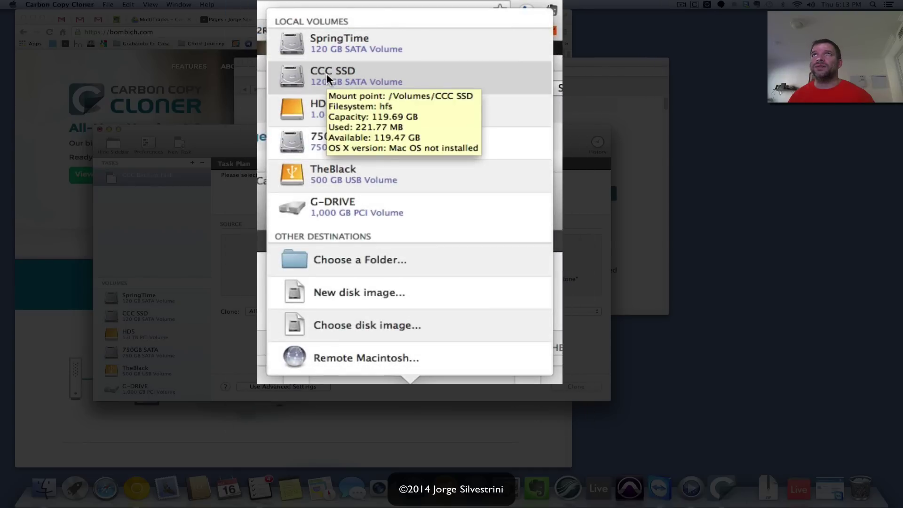
pyautogui.click(326, 74)
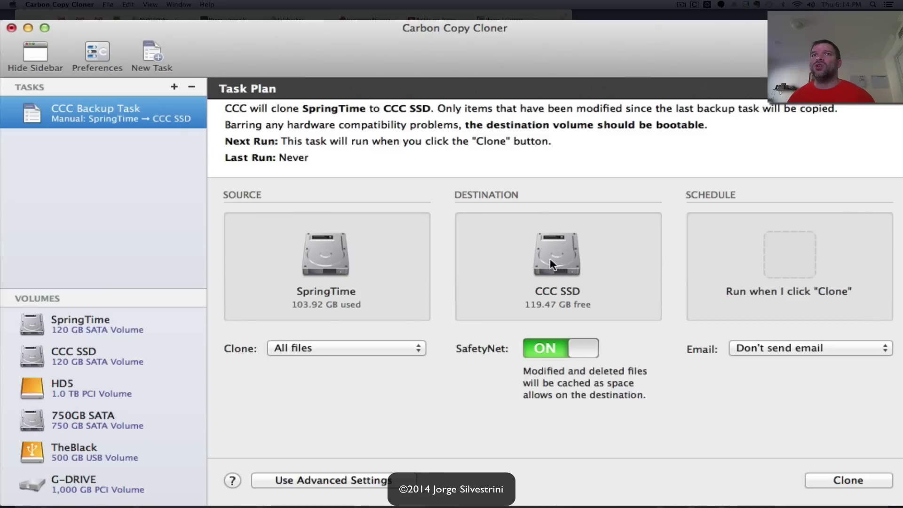
pyautogui.moveTo(555, 266)
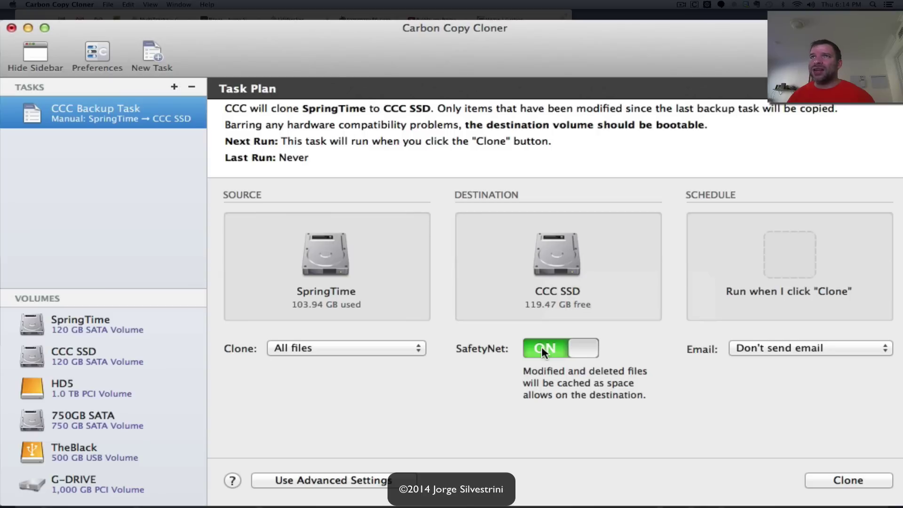
# Step: Show the advanced settings and keep the destination volume's after-task action at Do nothing
pyautogui.click(308, 479)
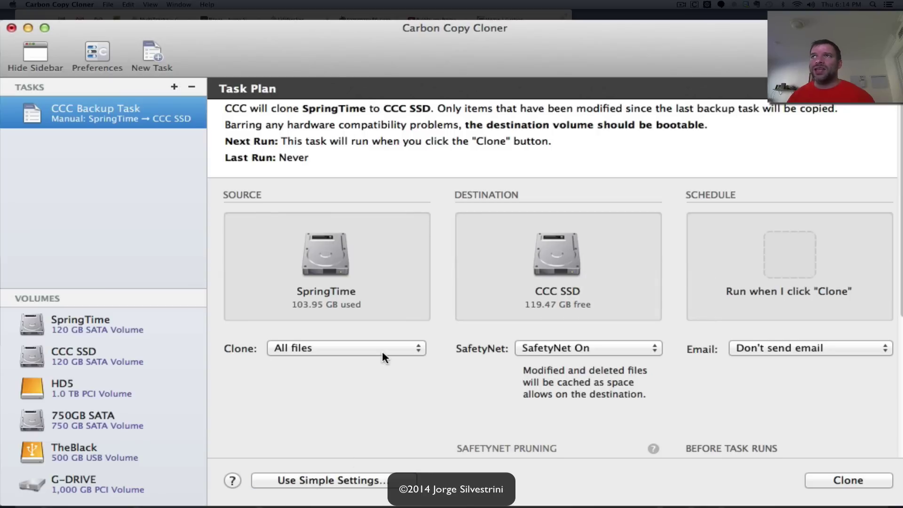
pyautogui.moveTo(896, 282); pyautogui.dragTo(899, 421)
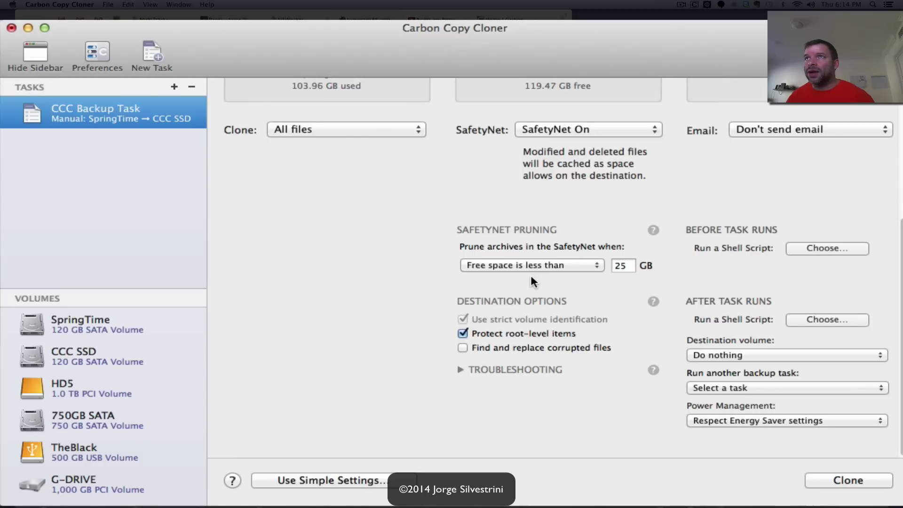
pyautogui.click(732, 356)
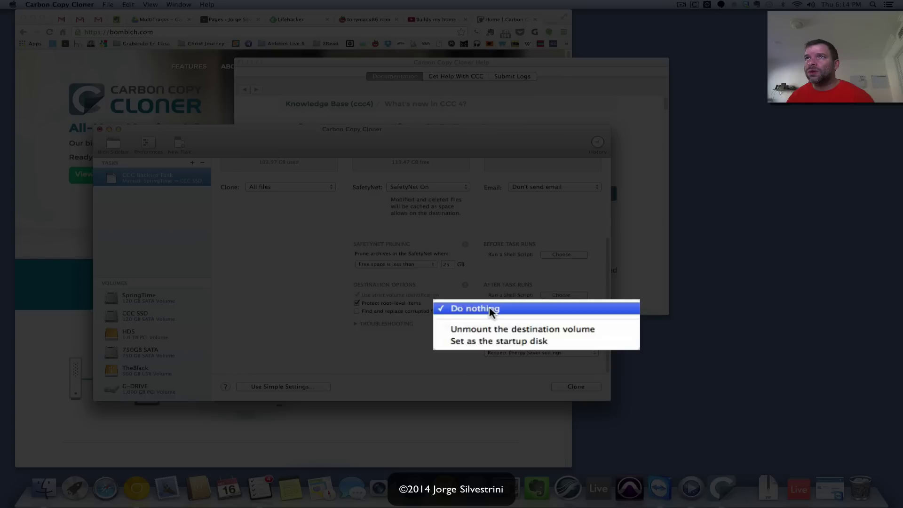
pyautogui.click(462, 353)
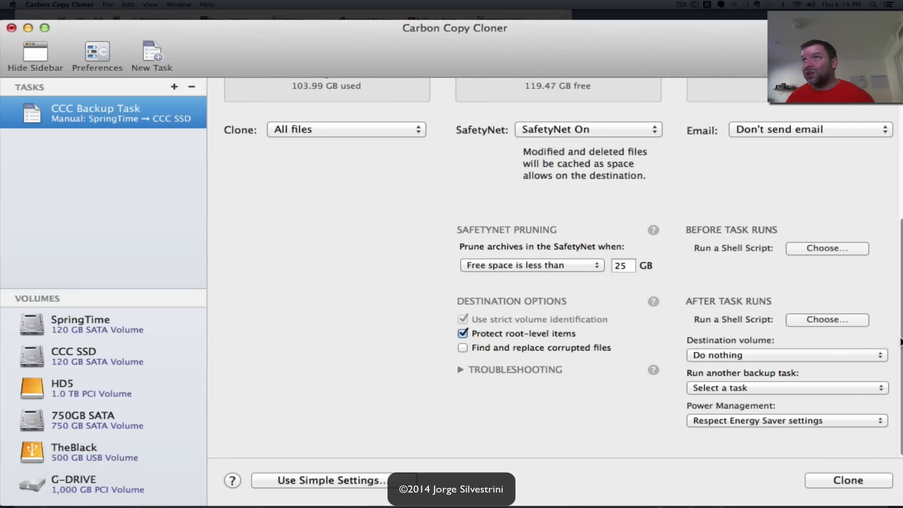
pyautogui.scroll(10, 899, 342)
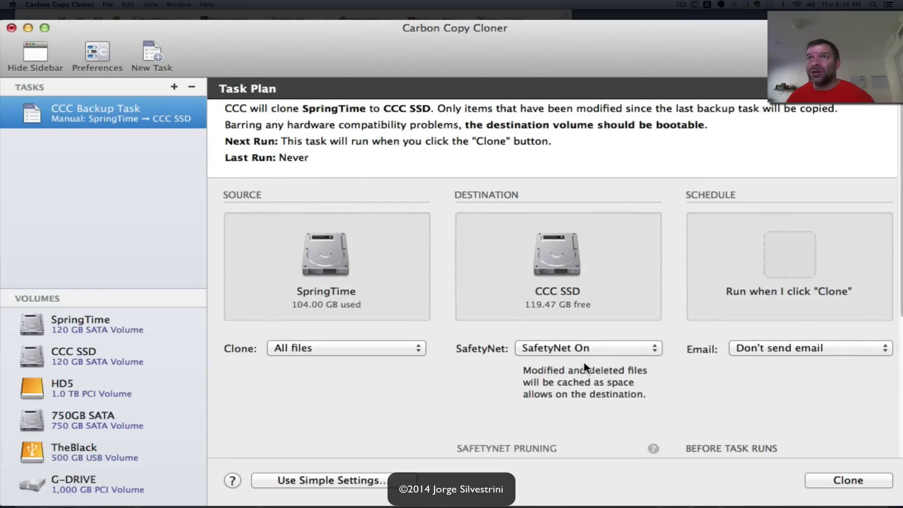
# Step: Return to simple settings and start the clone, authorizing the helper install with the admin password
pyautogui.click(322, 484)
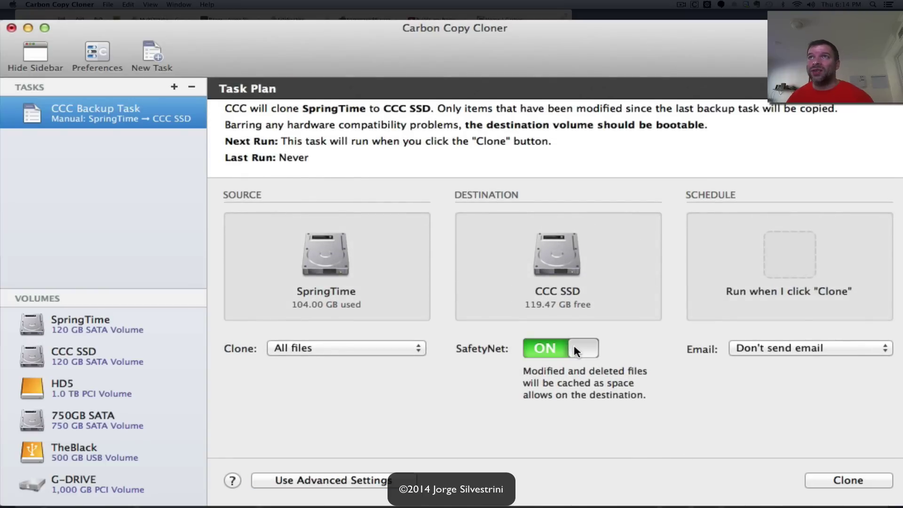
pyautogui.click(849, 481)
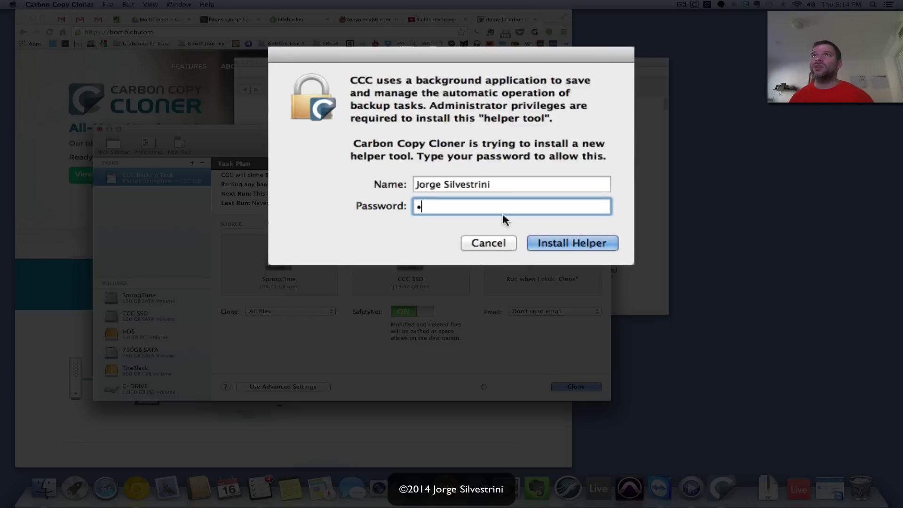
pyautogui.press('Return')
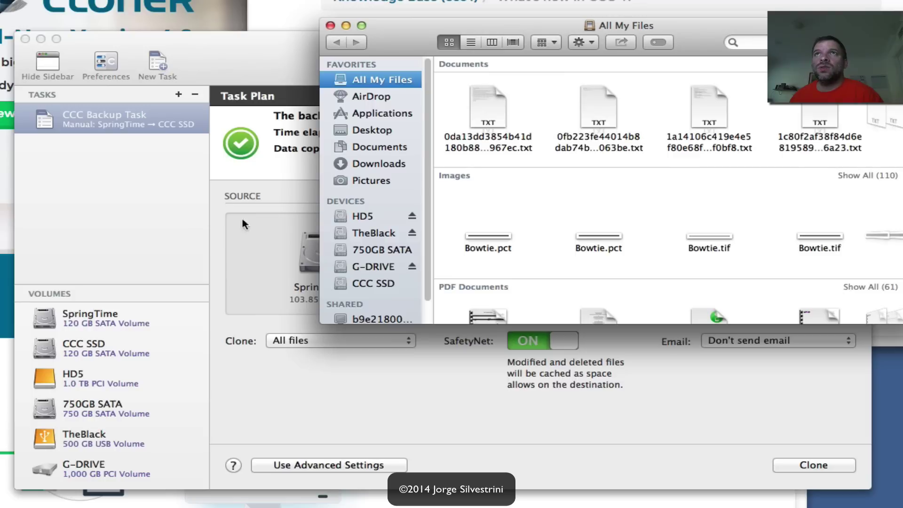
pyautogui.click(368, 287)
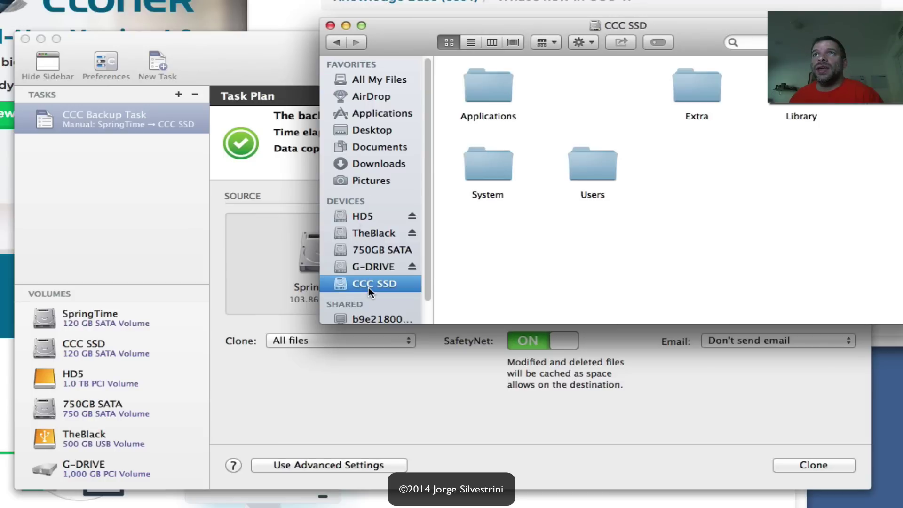
pyautogui.click(470, 42)
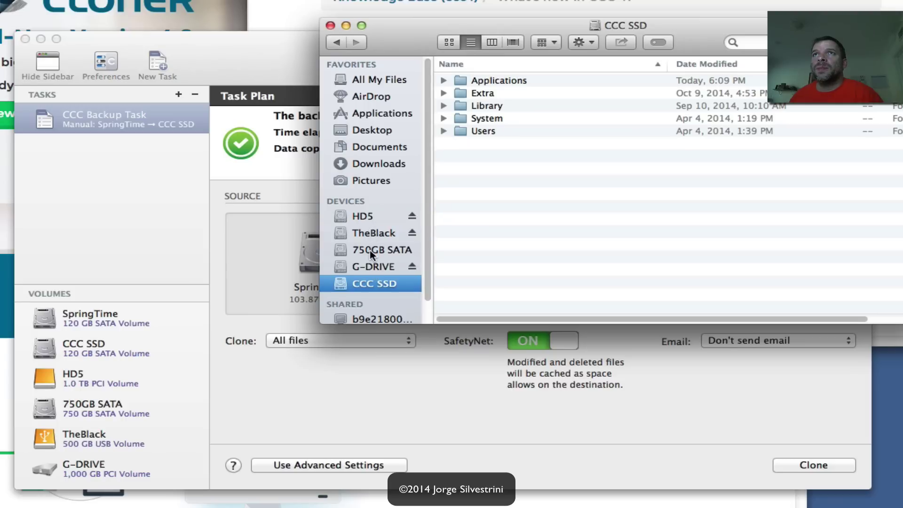
pyautogui.click(330, 26)
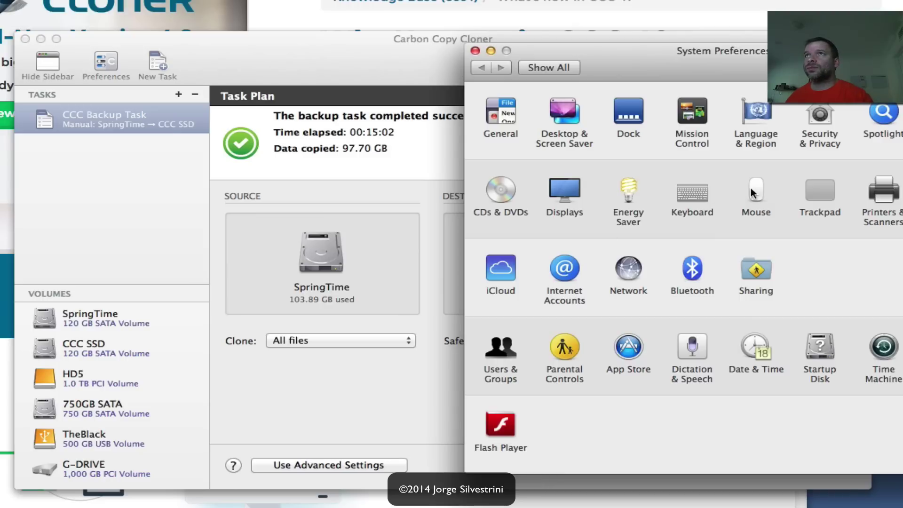
# Step: Open the Startup Disk pane and select CCC SSD (OS X 10.9.5)
pyautogui.click(817, 351)
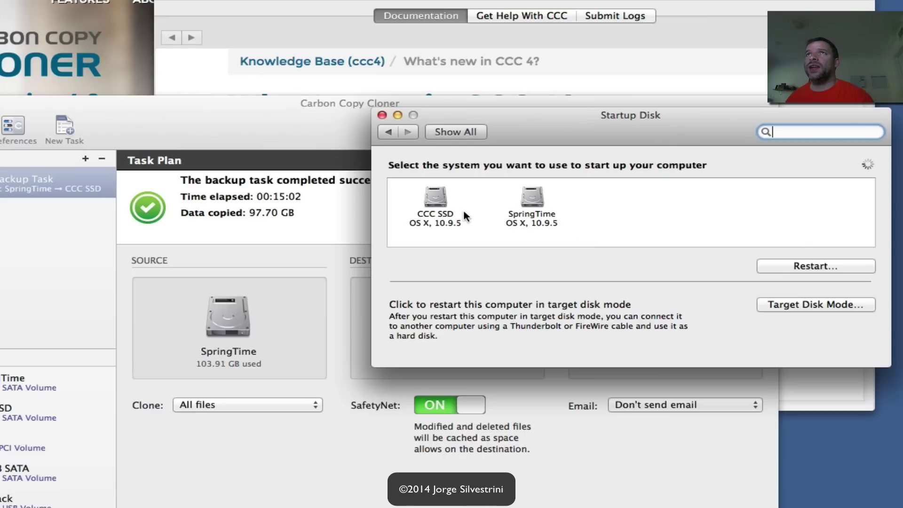
pyautogui.click(436, 205)
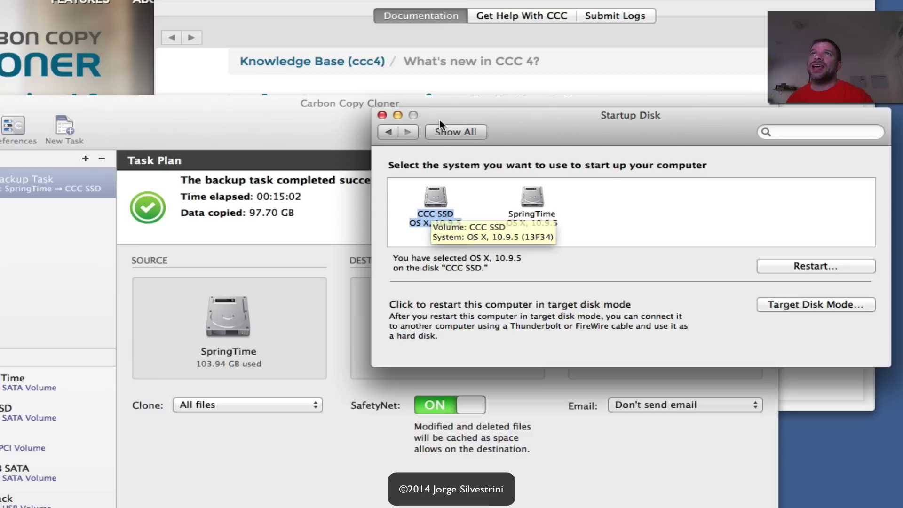
# Step: Close the Startup Disk window to reveal the completed SpringTime to CCC SSD backup summary
pyautogui.click(382, 115)
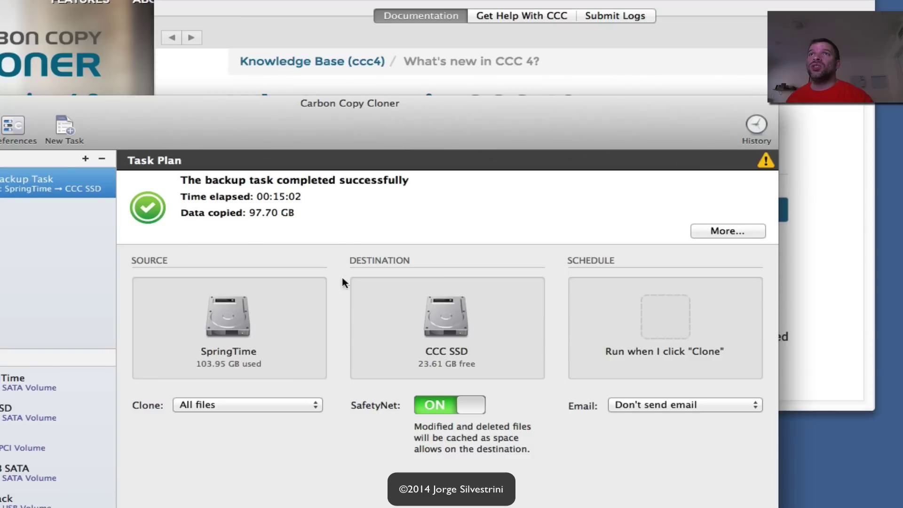